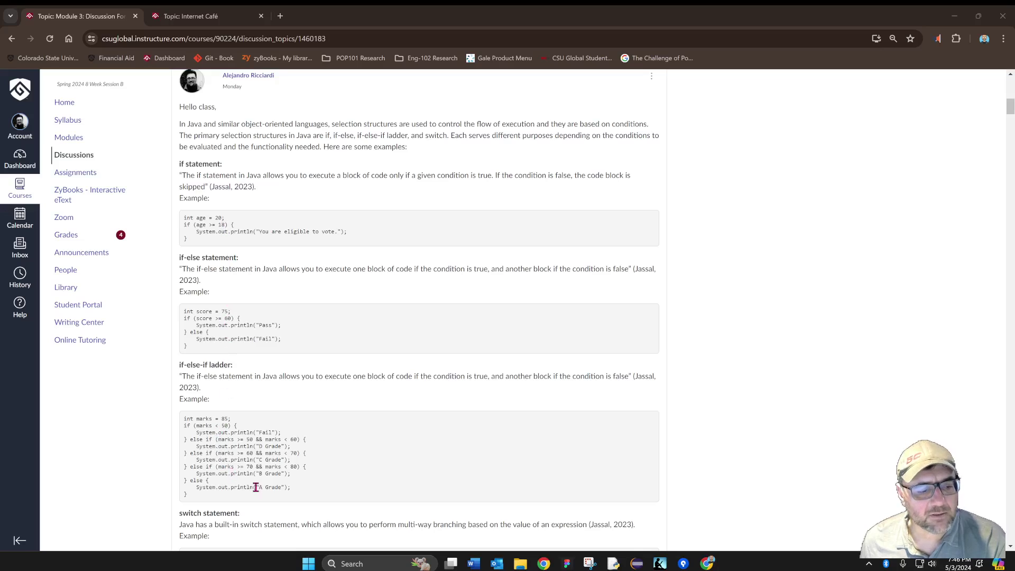
Step: Select the if-else score example code in the Java selection-structure post
left_click_drag(359, 235, 186, 237)
left_click_drag(285, 343, 189, 321)
left_click_drag(303, 491, 225, 472)
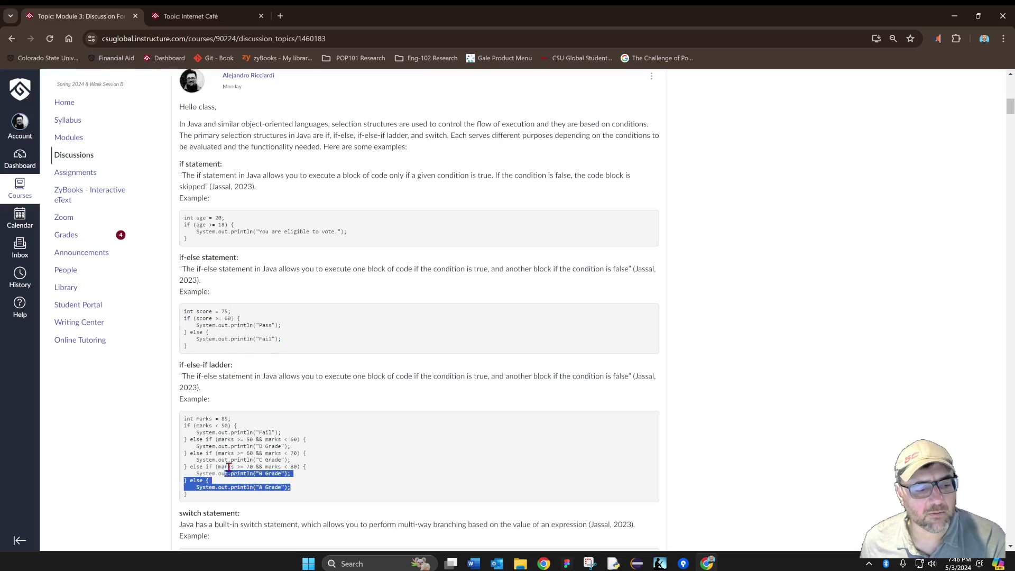
left_click(305, 222)
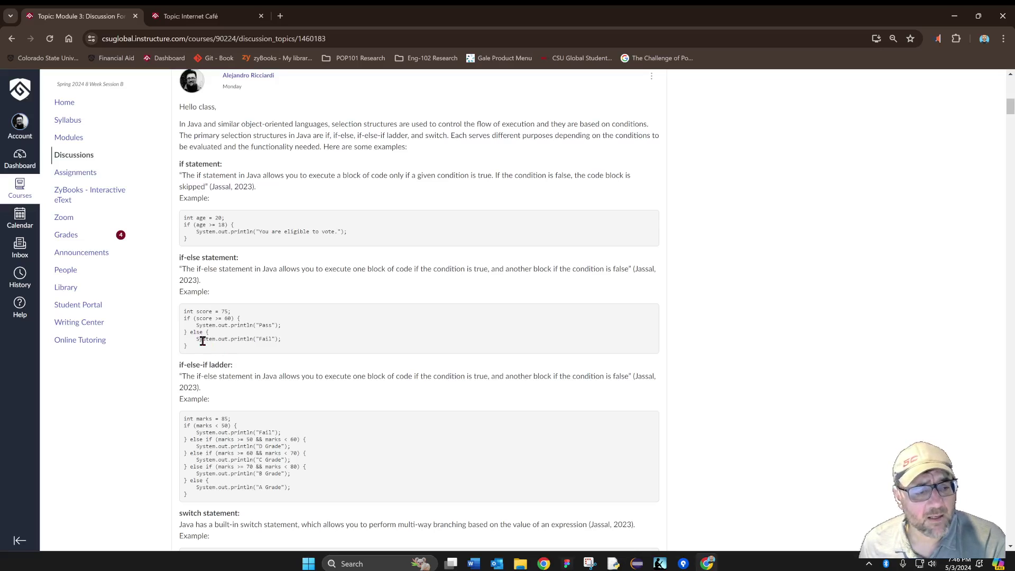
left_click_drag(194, 348, 183, 313)
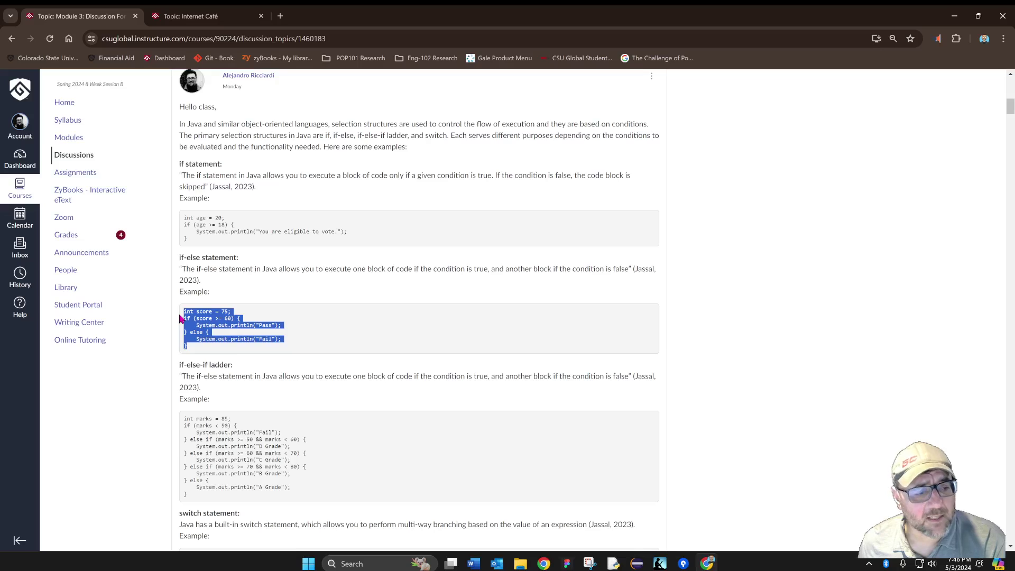
right_click(201, 319)
left_click(550, 319)
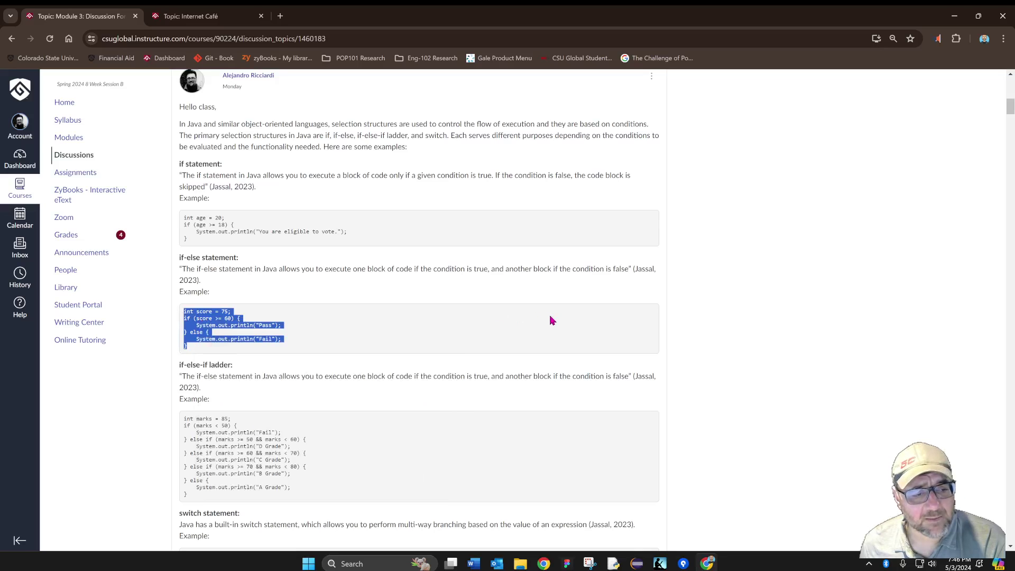
left_click(341, 339)
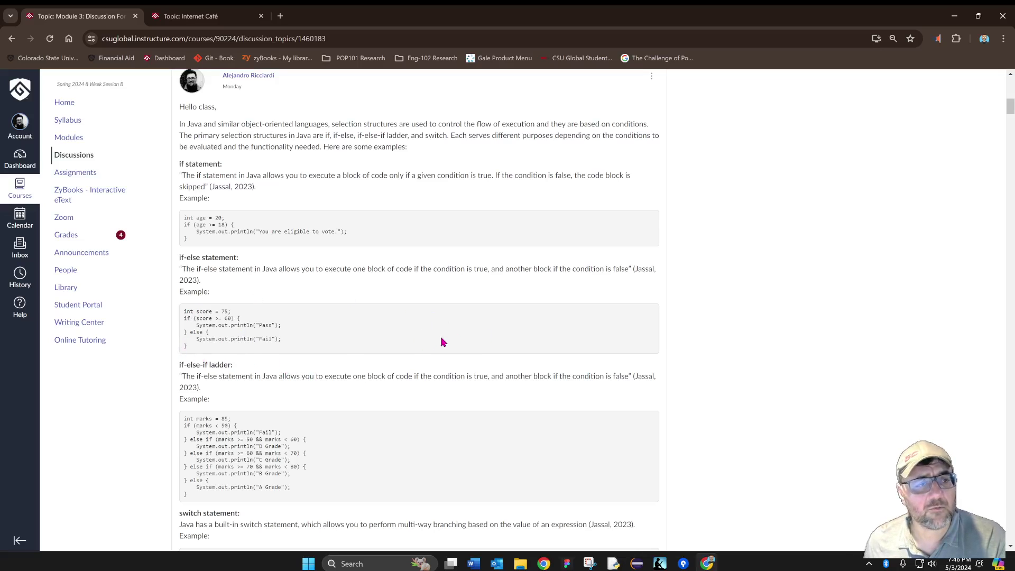
Step: Paste the code as plain text between 'Hello Class' and '-Alex' in the Internet Café reply
left_click(221, 19)
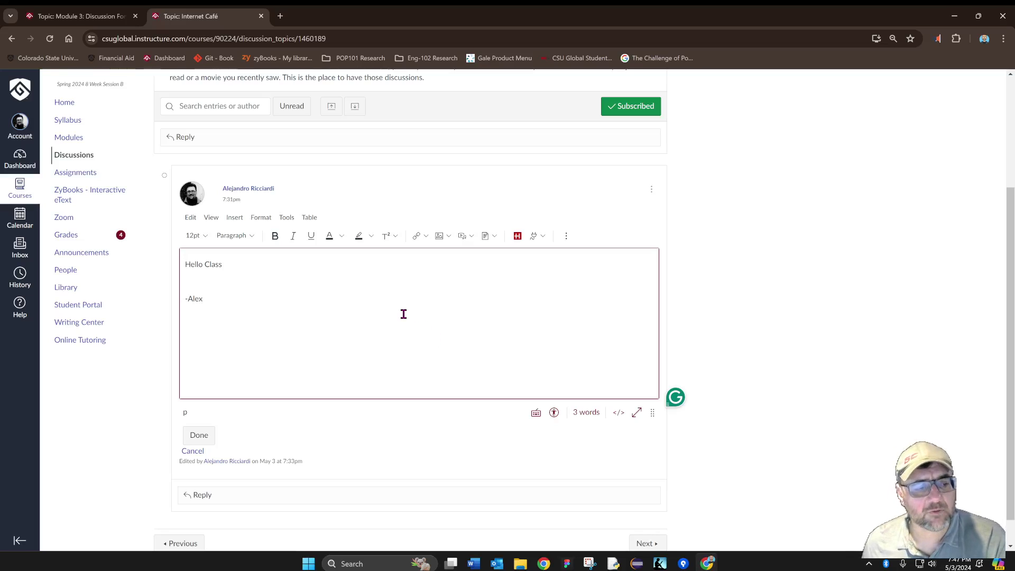
left_click(203, 285)
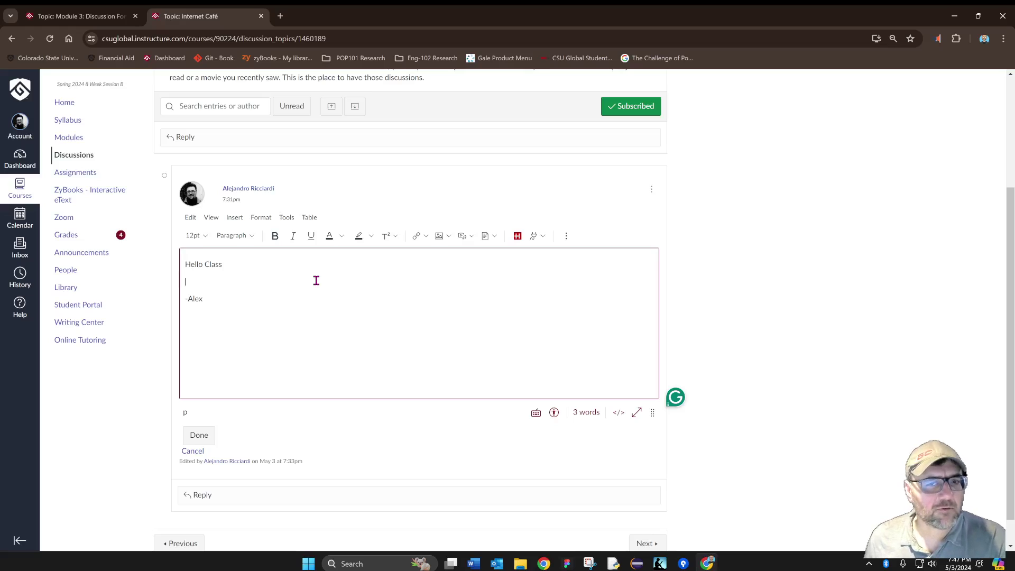
right_click(195, 282)
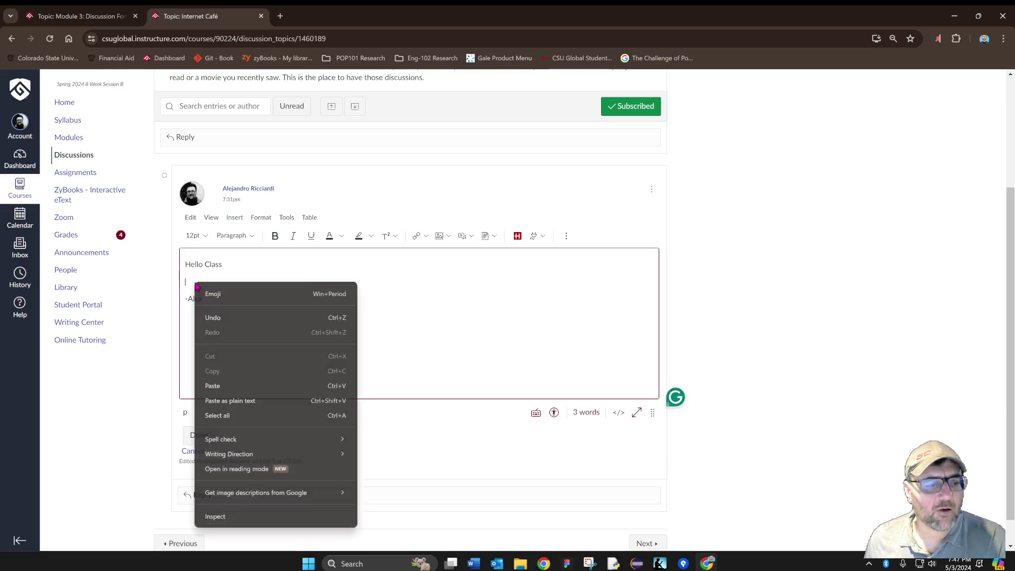
left_click(238, 400)
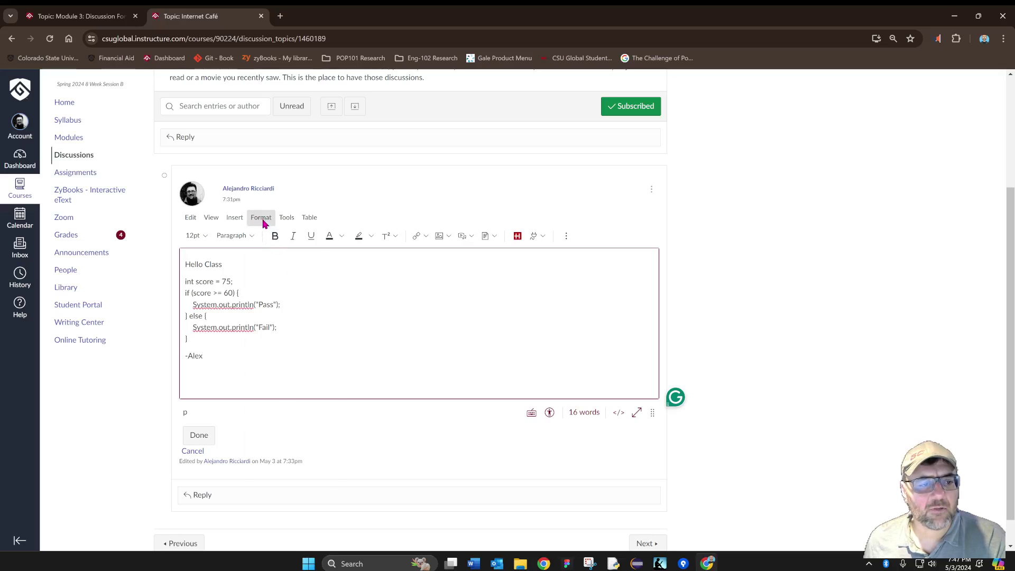
Step: Format all the pasted if-else lines as Code
left_click(262, 220)
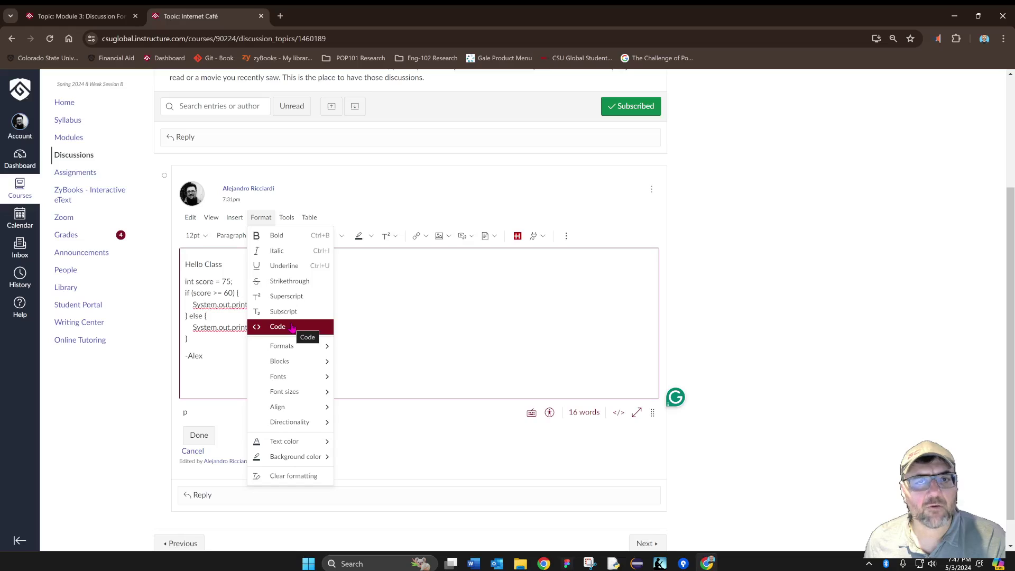
left_click(450, 324)
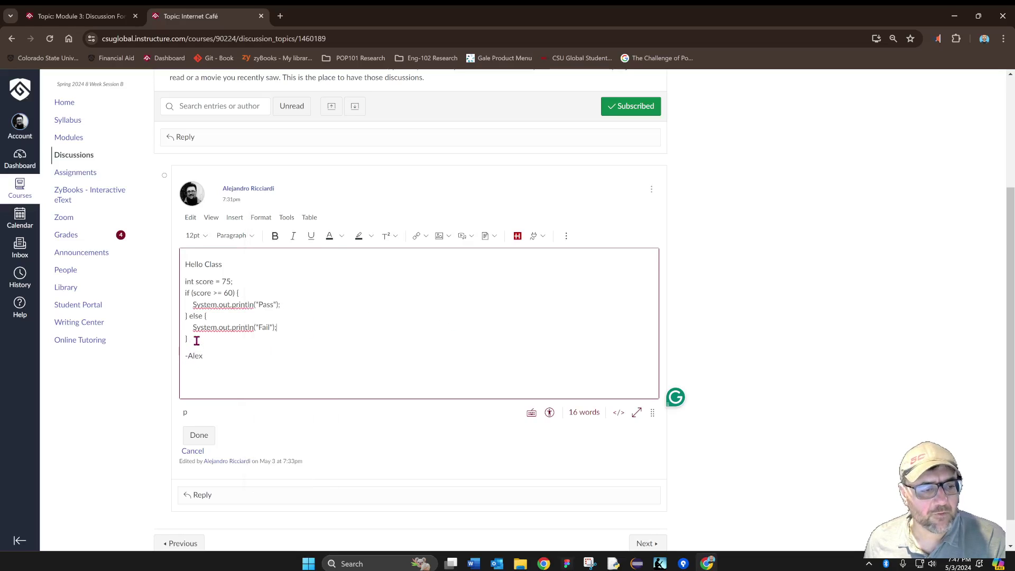
left_click_drag(196, 340, 166, 290)
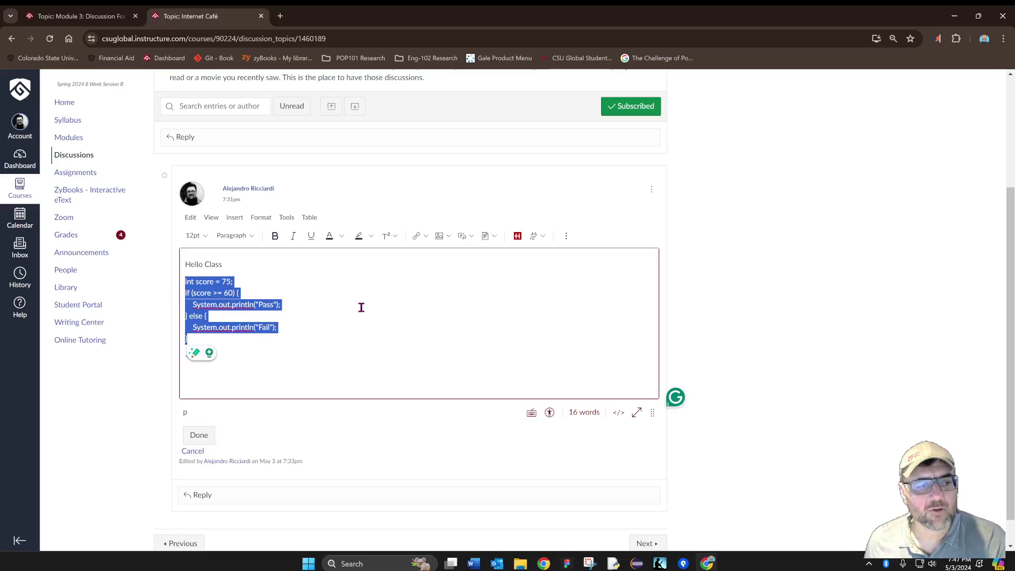
left_click(262, 218)
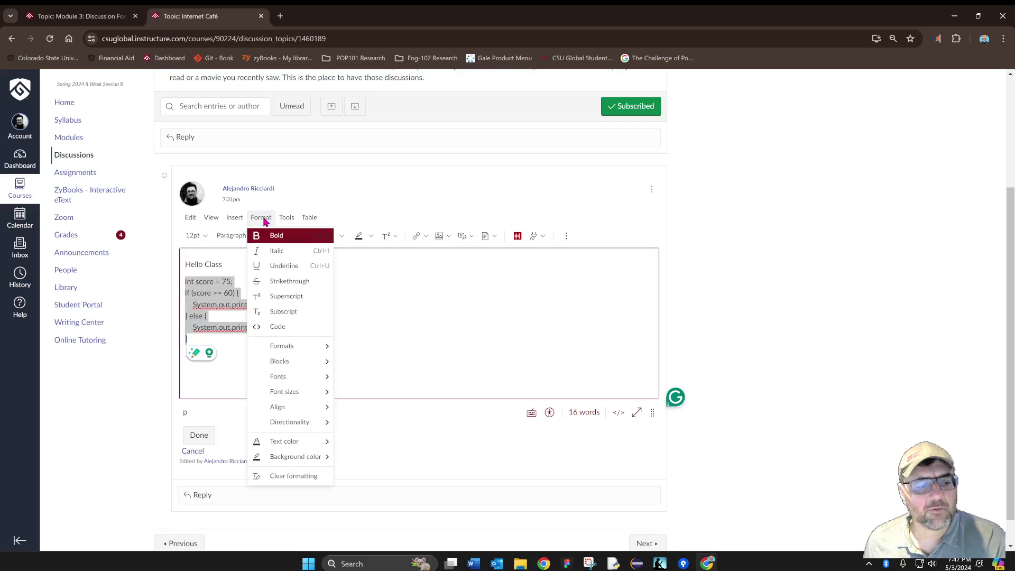
left_click(276, 327)
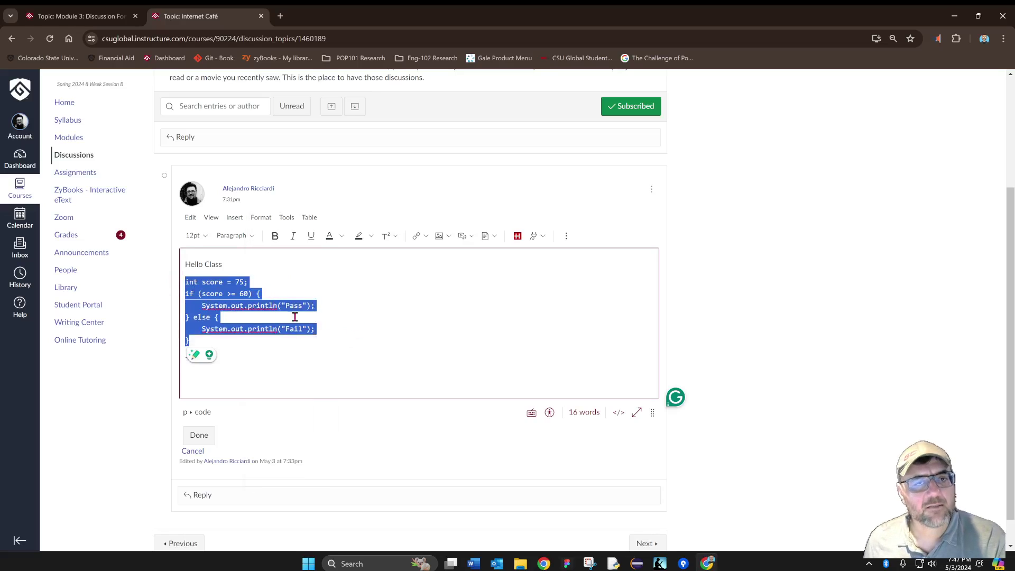
left_click(356, 319)
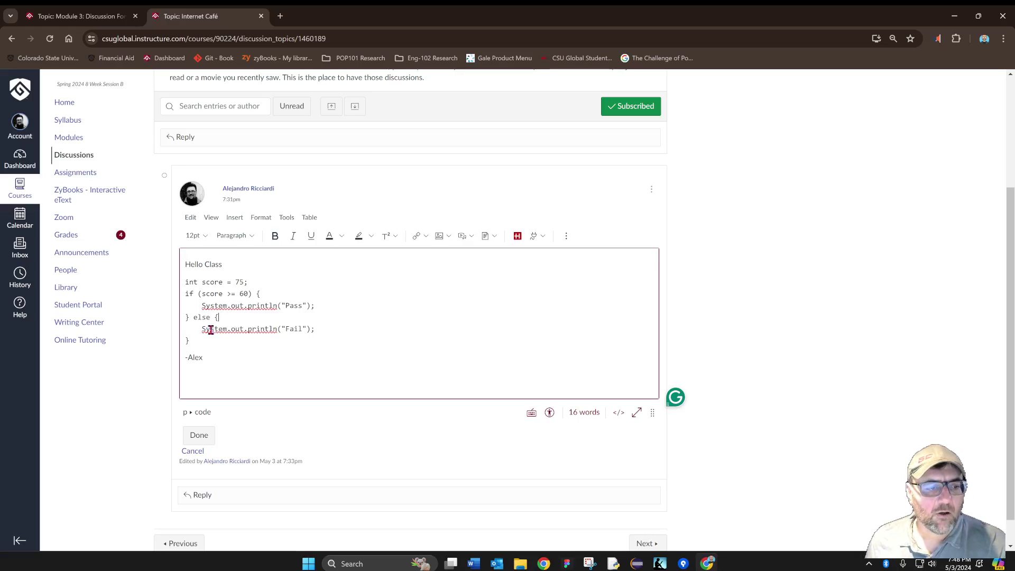
Step: Check the code formatting, then save the reply with Done
left_click_drag(181, 284, 197, 283)
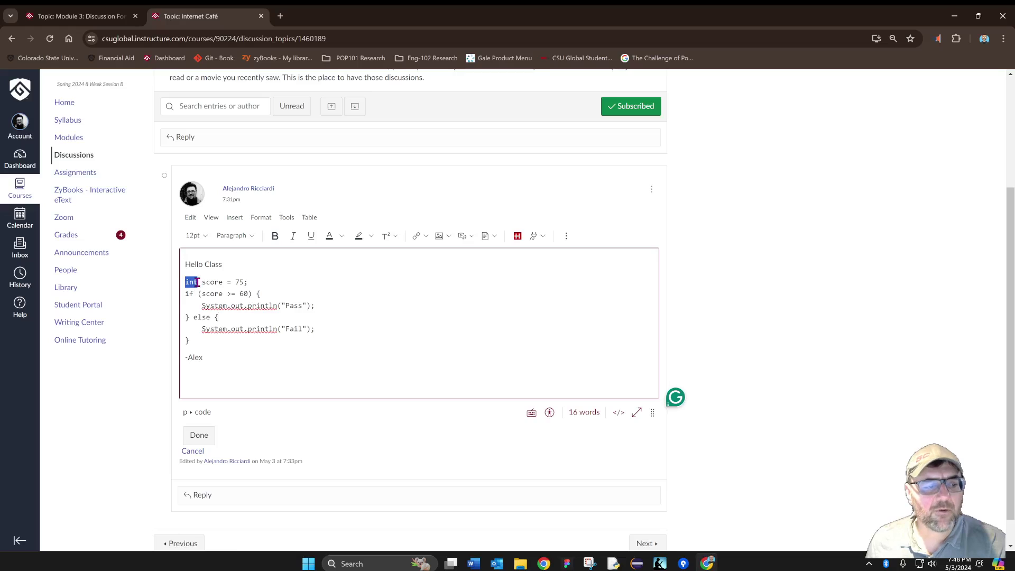
double_click(206, 264)
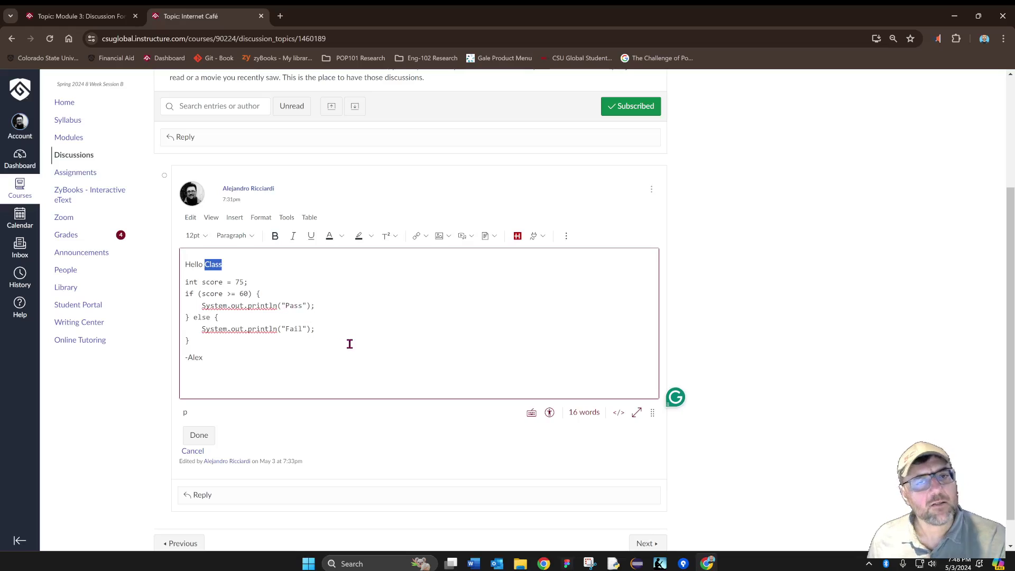
left_click(365, 334)
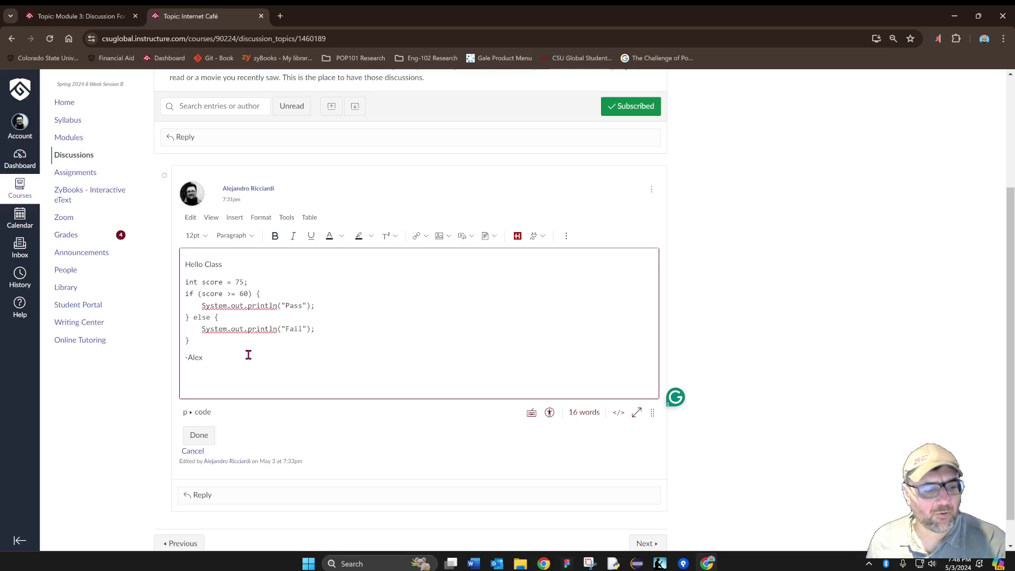
left_click(197, 438)
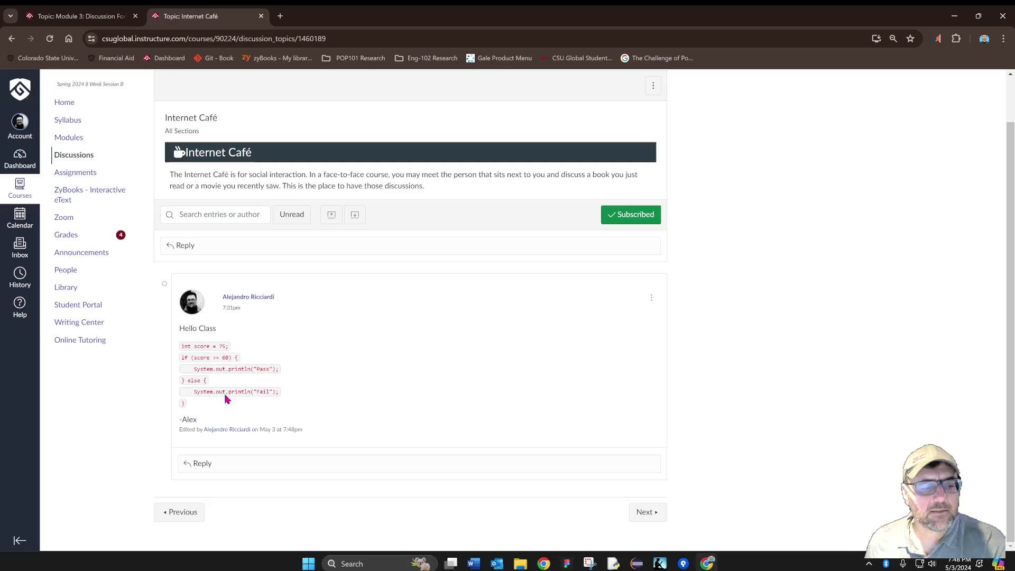
left_click_drag(181, 346, 226, 354)
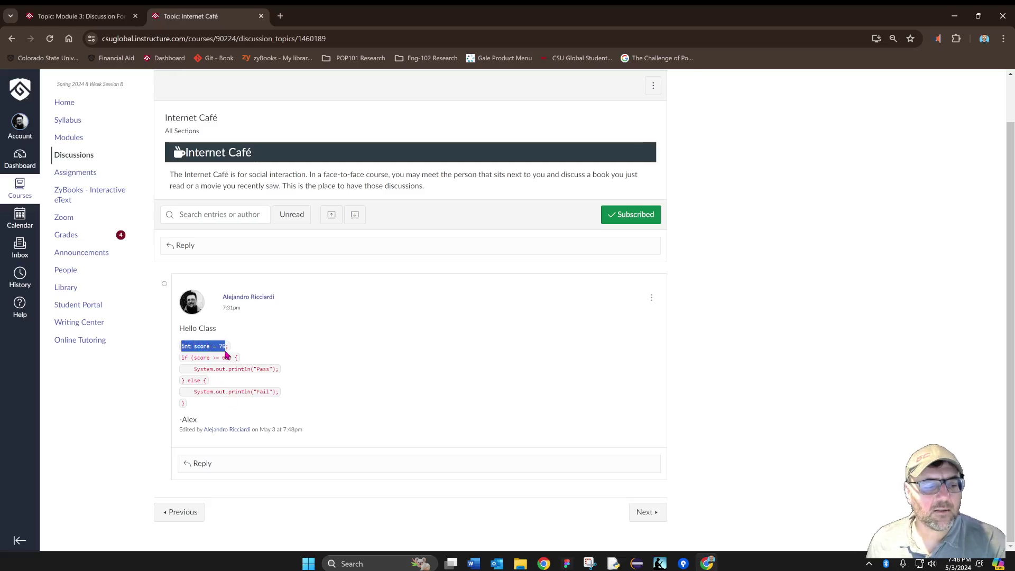
left_click(257, 353)
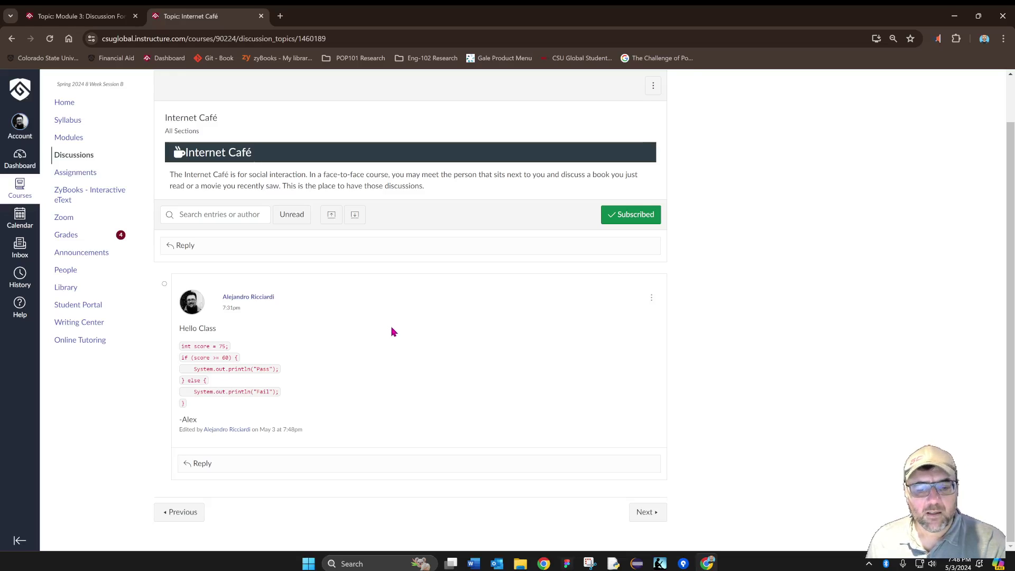
Step: Reopen the Internet Café reply for editing and delete the whole Java code block
left_click(651, 298)
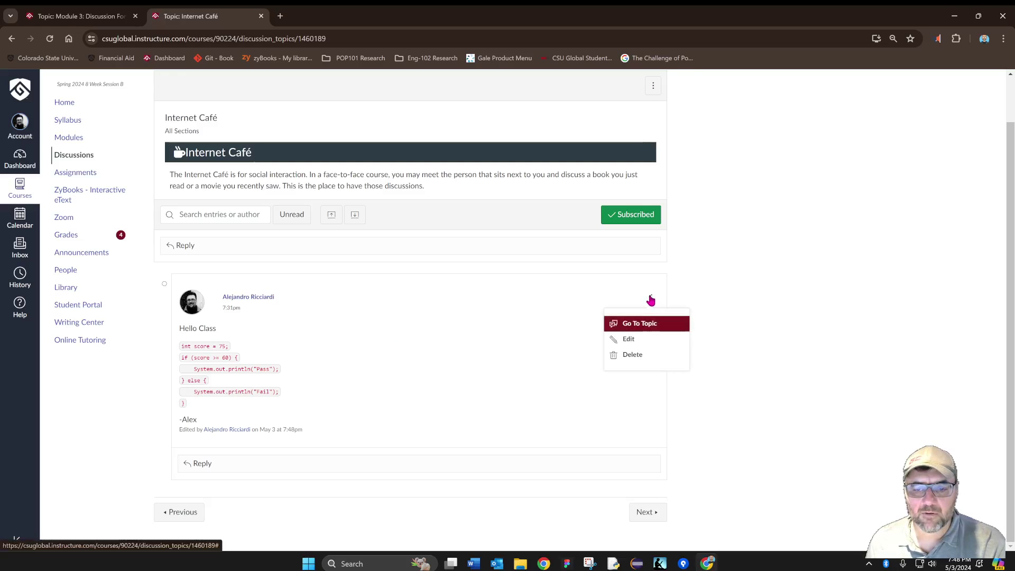
left_click(627, 340)
scroll(306, 410, "down", 2)
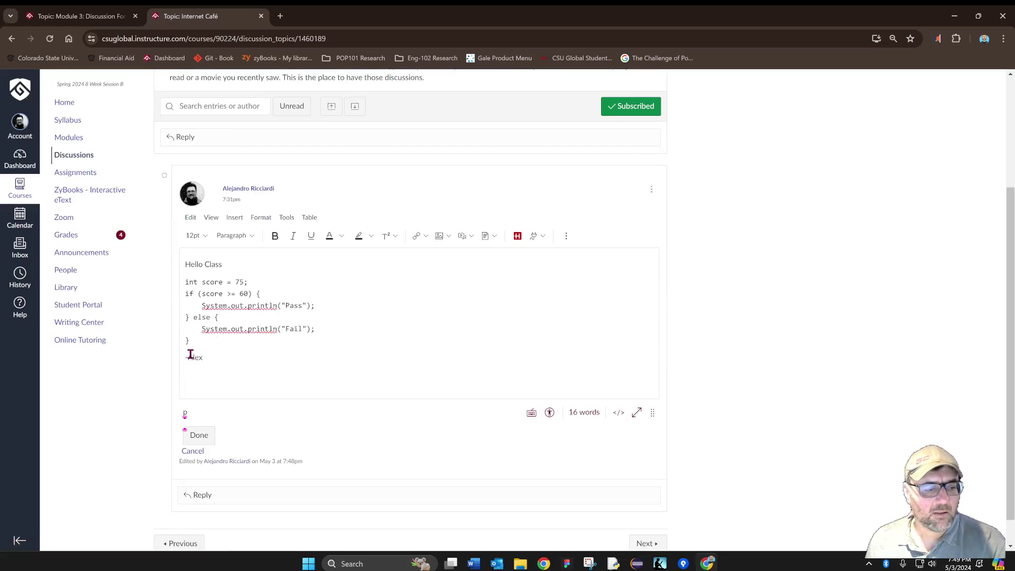
left_click_drag(191, 353, 169, 291)
key("ctrl+c")
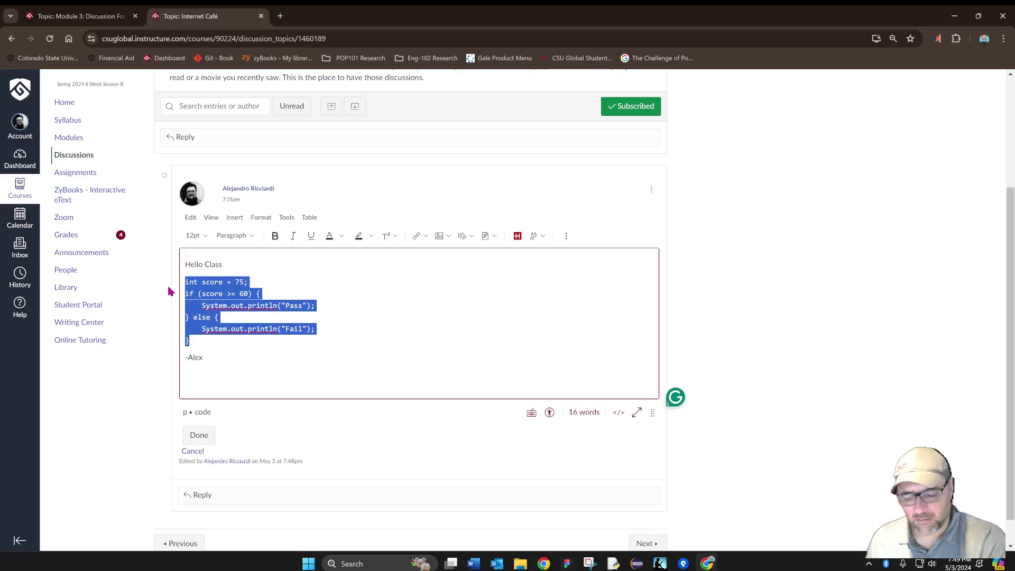
key("Delete")
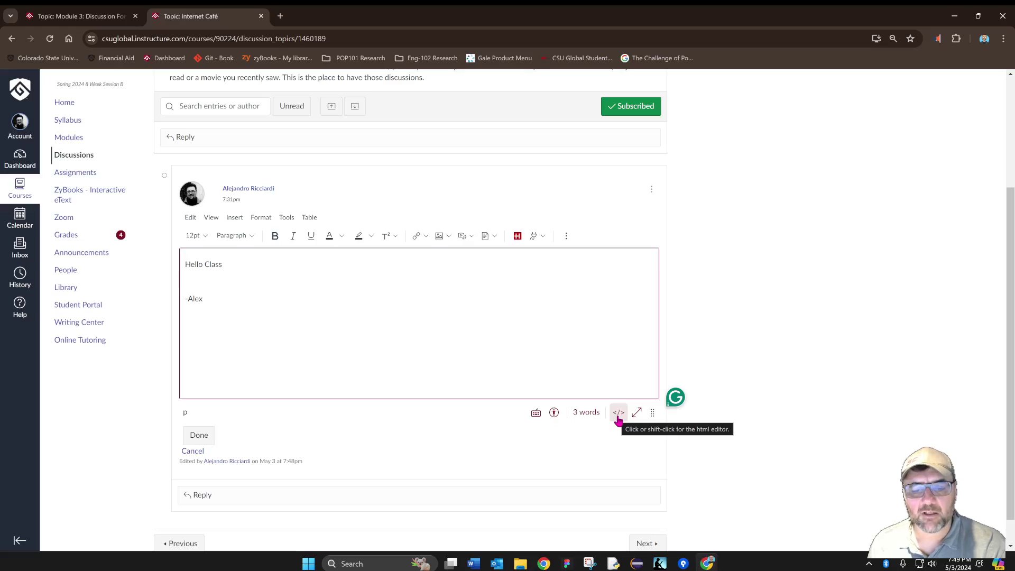
Step: In the reply's HTML source, delete the empty <p>&nbsp;</p> on line 2
left_click(618, 412)
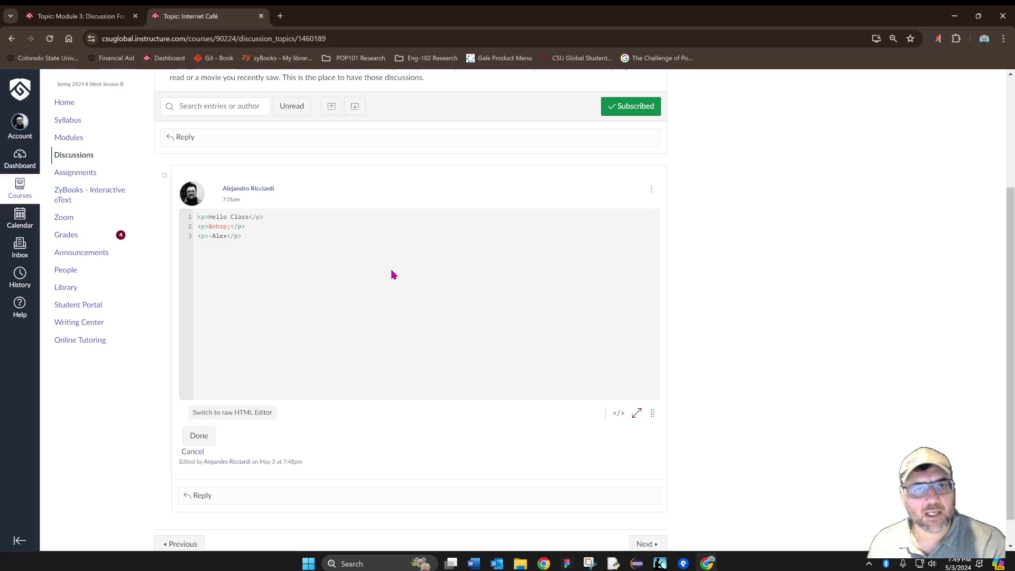
left_click_drag(246, 227, 199, 227)
key("BackSpace")
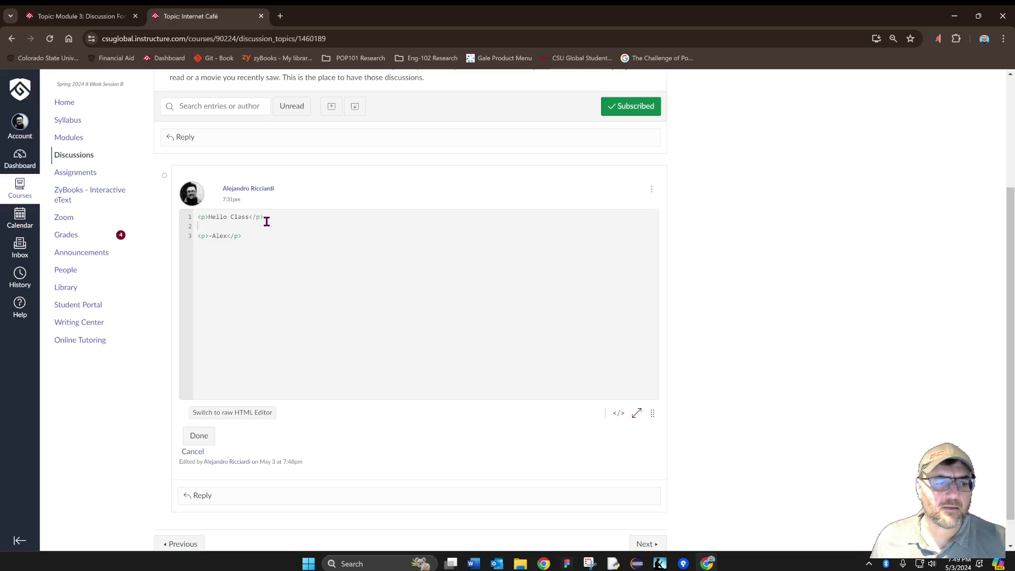
Step: Review line 1's paragraph tags, put the cursor on empty line 2, and view the Module 3 post
left_click_drag(207, 217, 198, 219)
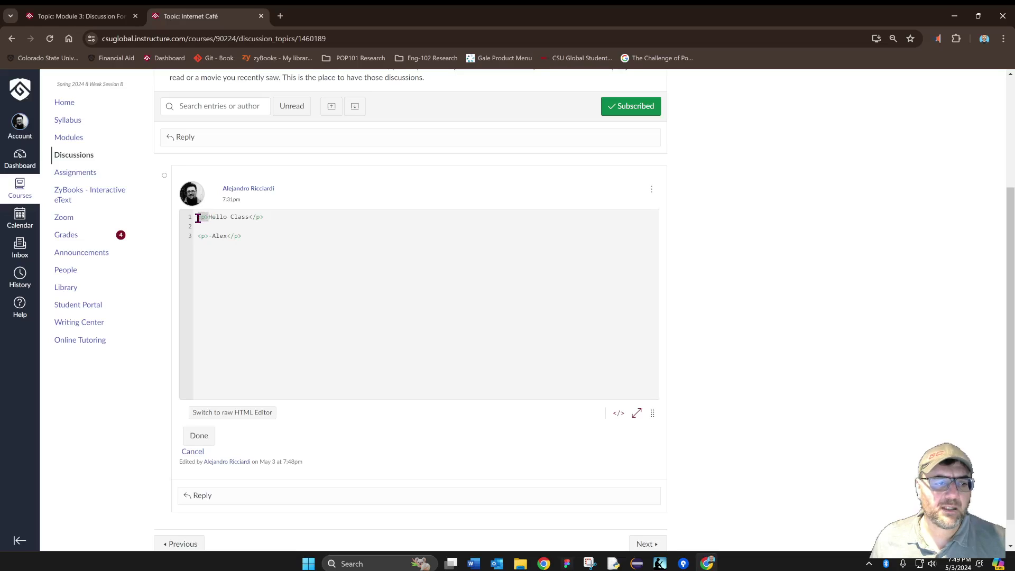
left_click_drag(264, 218, 251, 217)
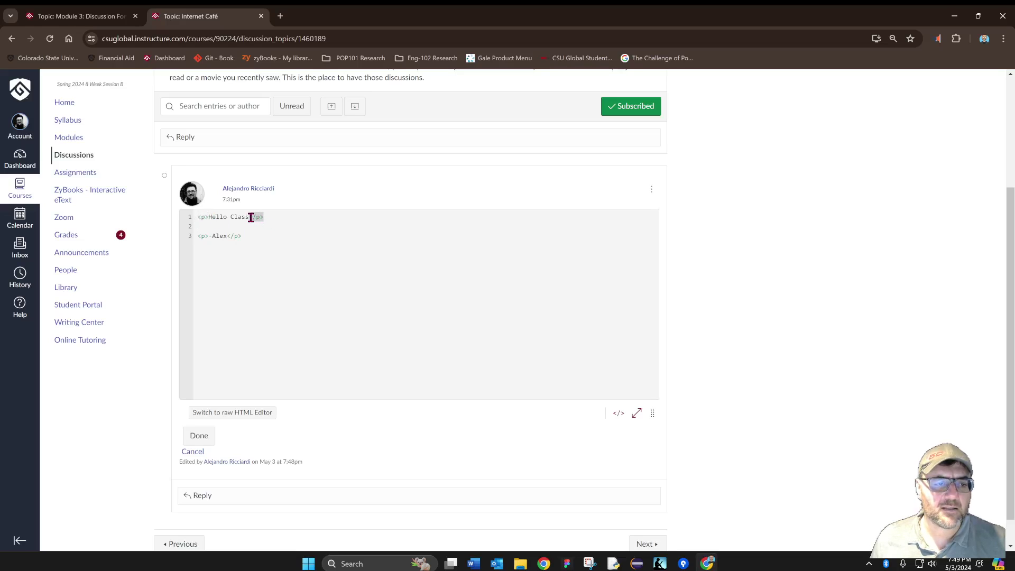
left_click(217, 227)
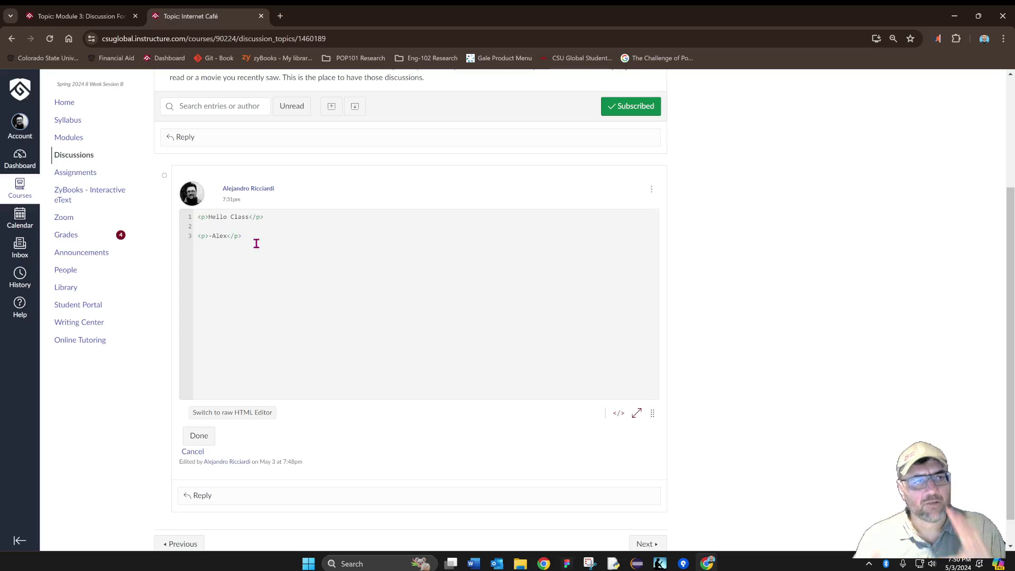
key("ctrl+shift+Tab")
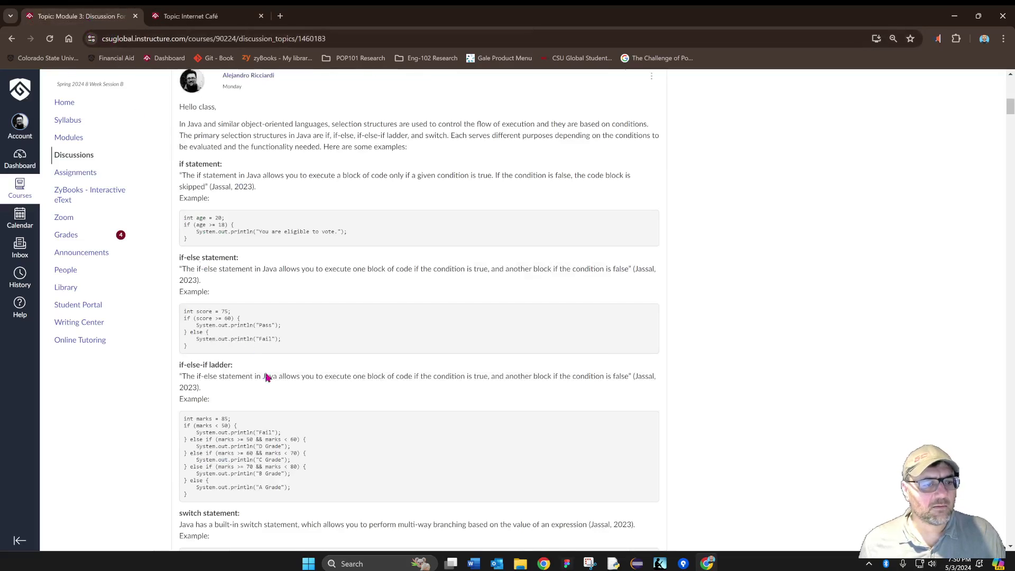
Step: Add <pre> and </pre> tags in the reply's HTML and paste the Java if-else code between them
left_click(208, 16)
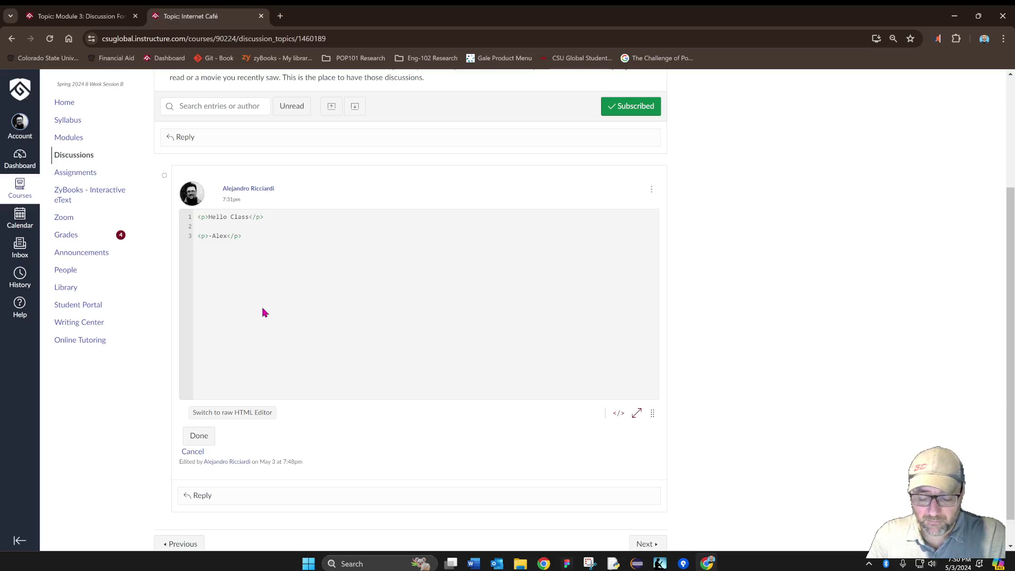
type("pre>")
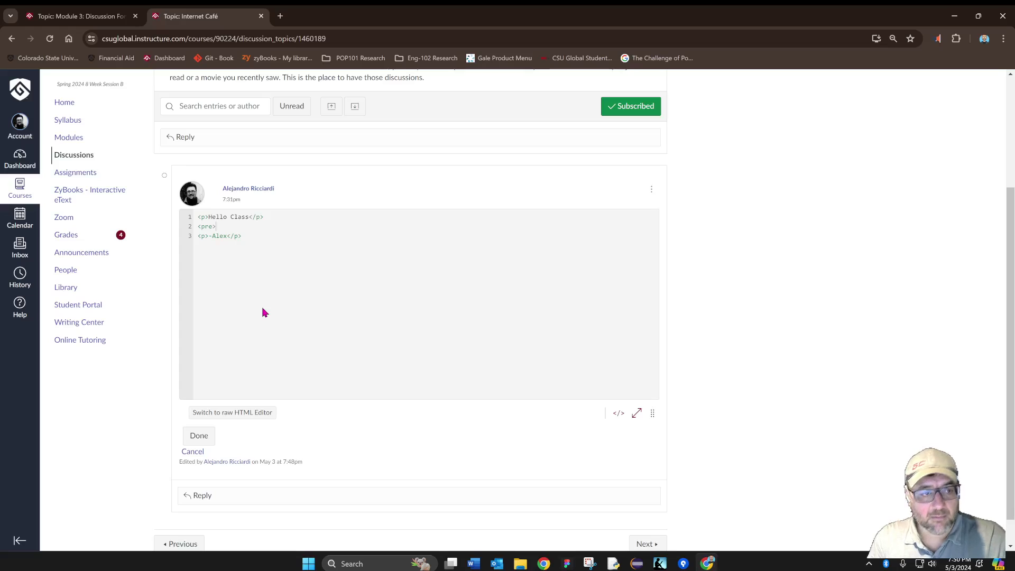
key("Return")
key("Return")
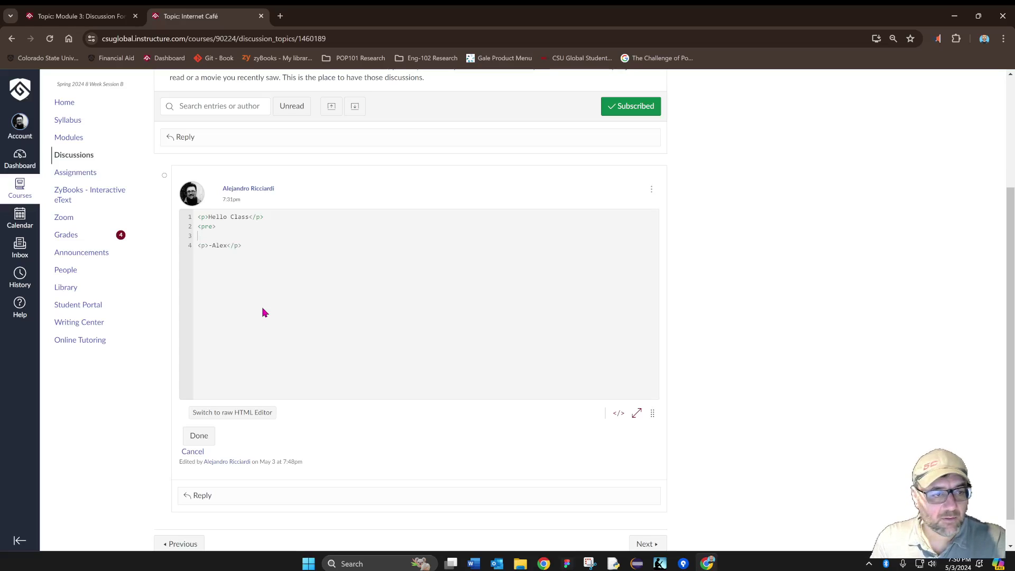
type("<")
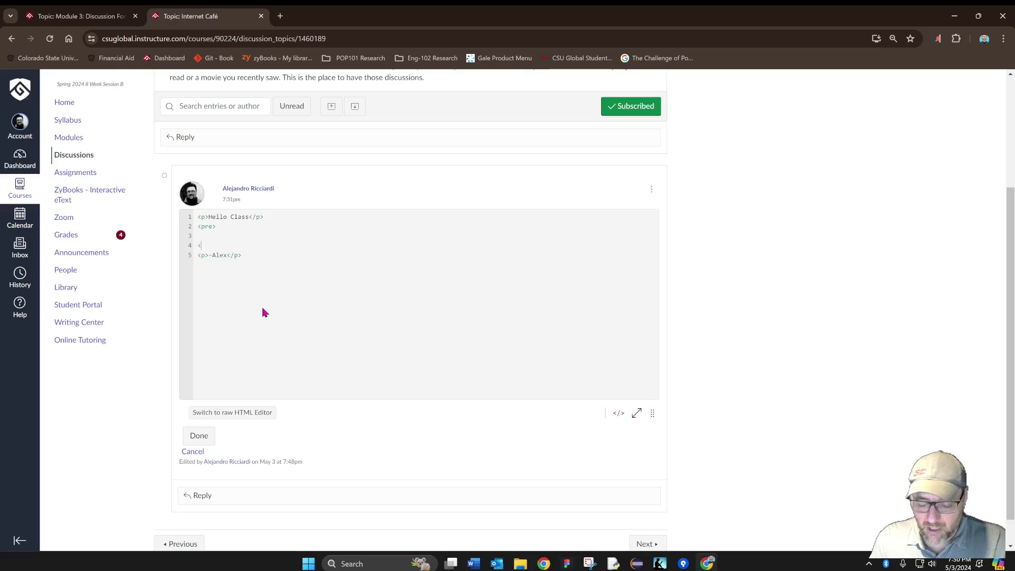
type("/")
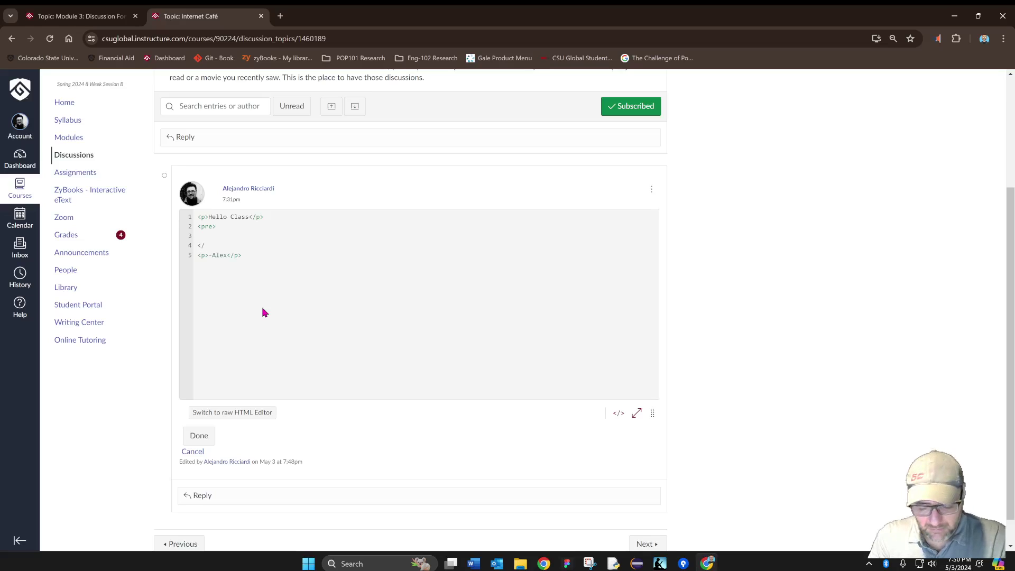
type("pre")
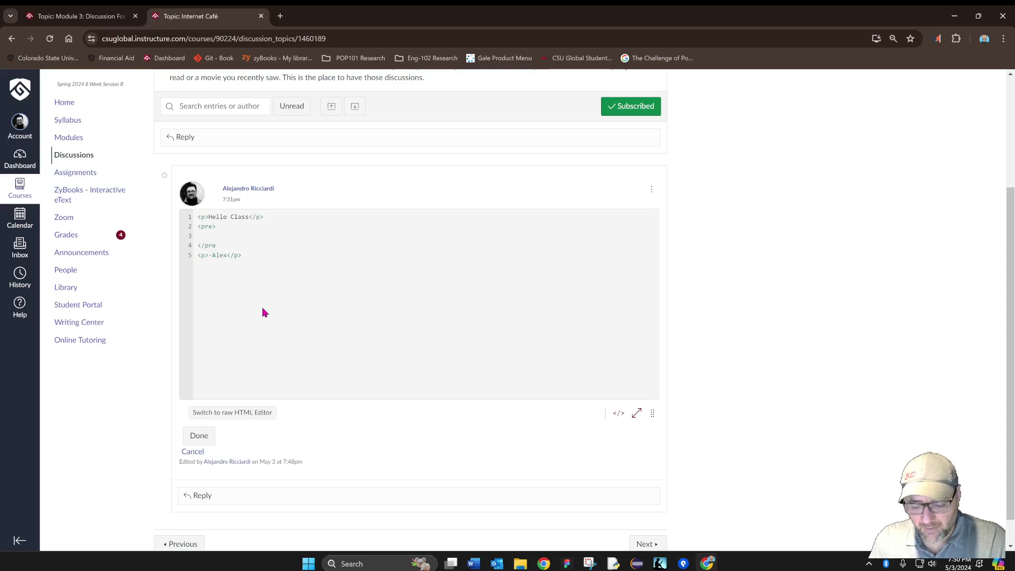
type(">")
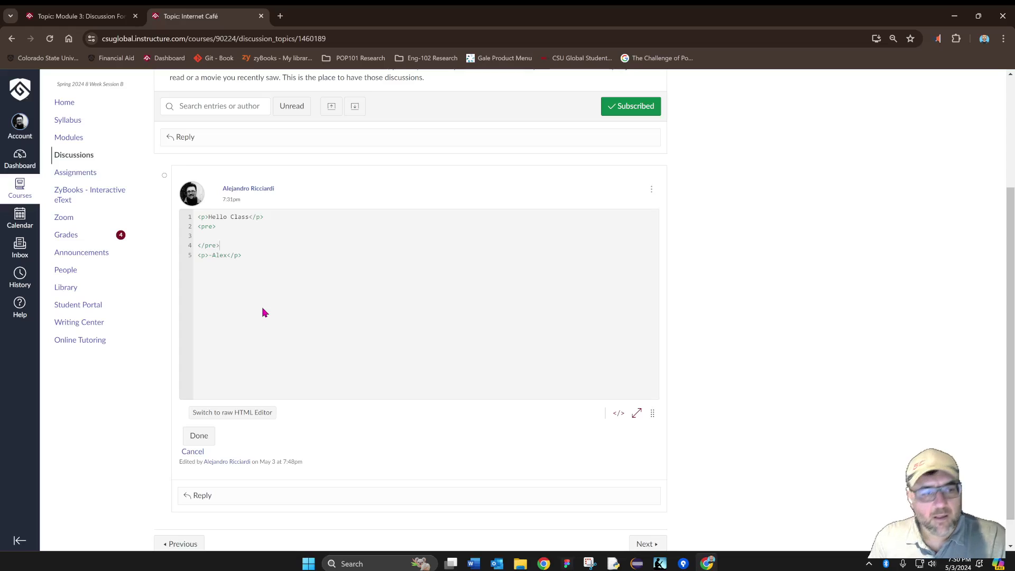
right_click(205, 236)
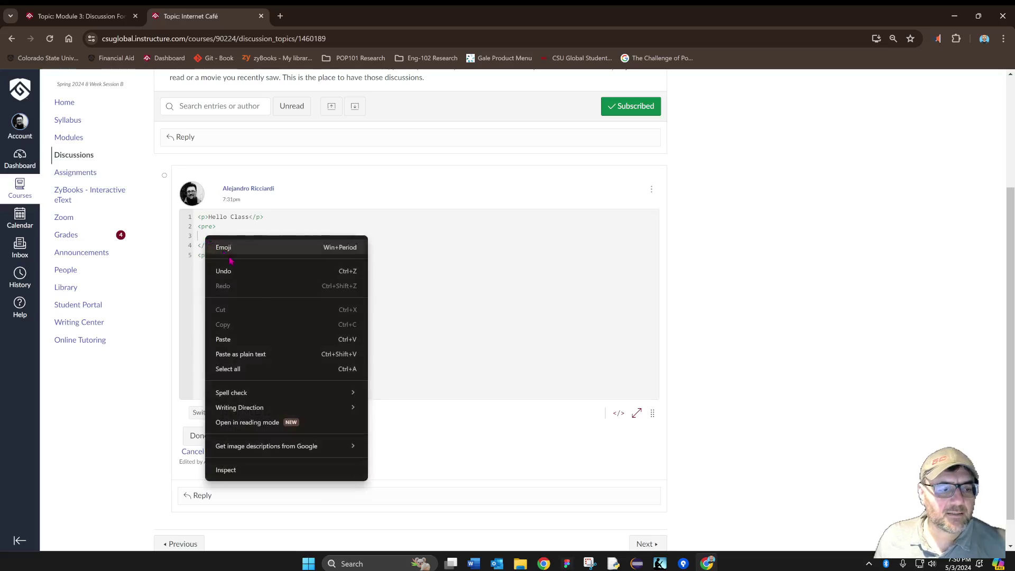
left_click(223, 339)
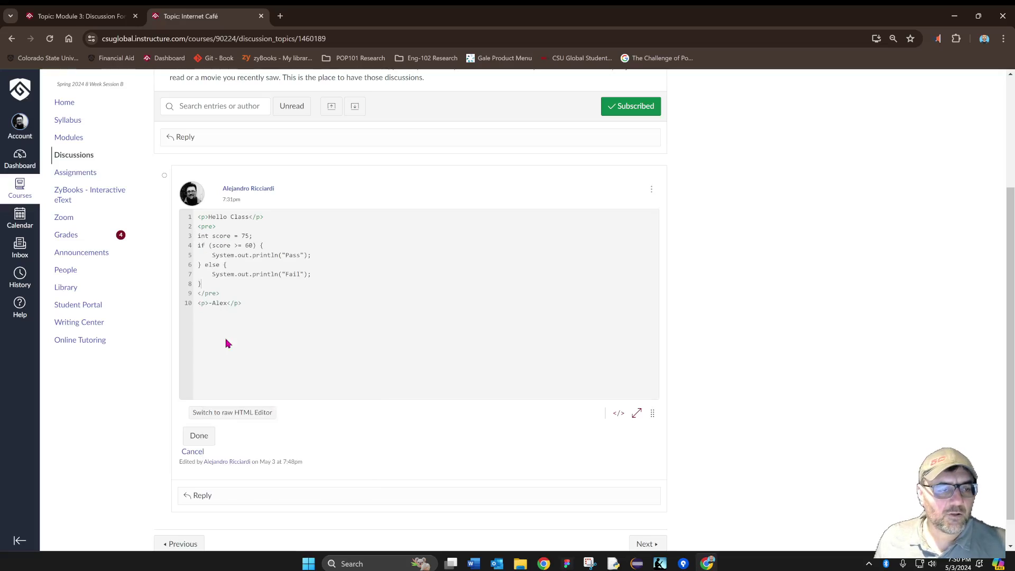
Step: Switch back to rich-text view and confirm the Java code block is Preformatted
left_click(618, 414)
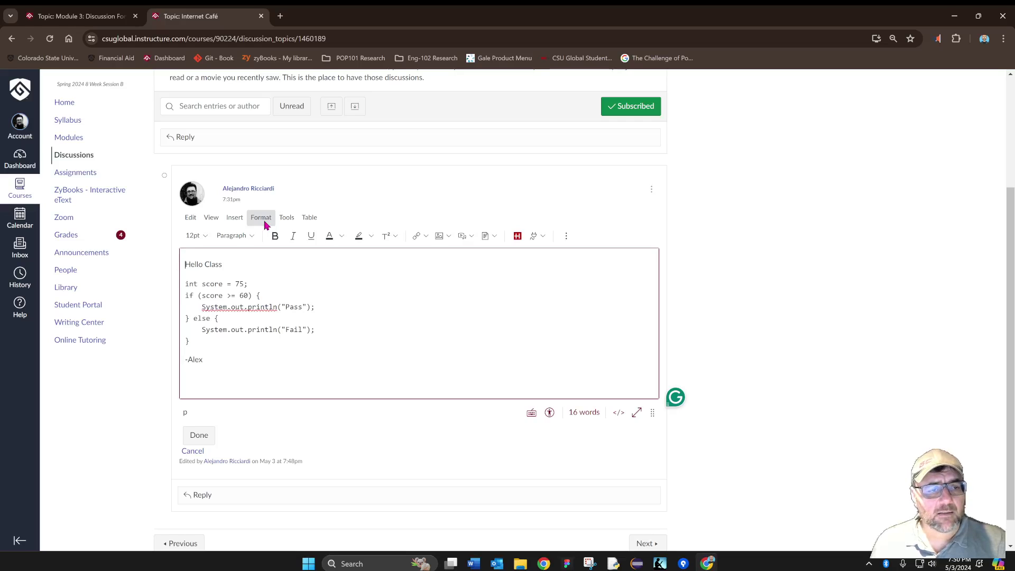
left_click(187, 285)
left_click_drag(187, 285, 261, 337)
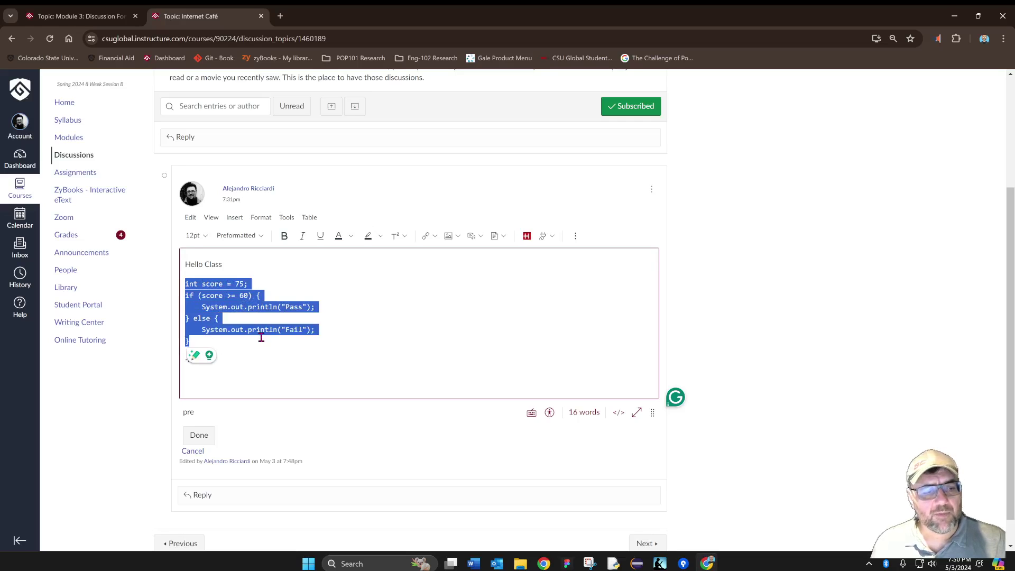
key("ctrl+Tab")
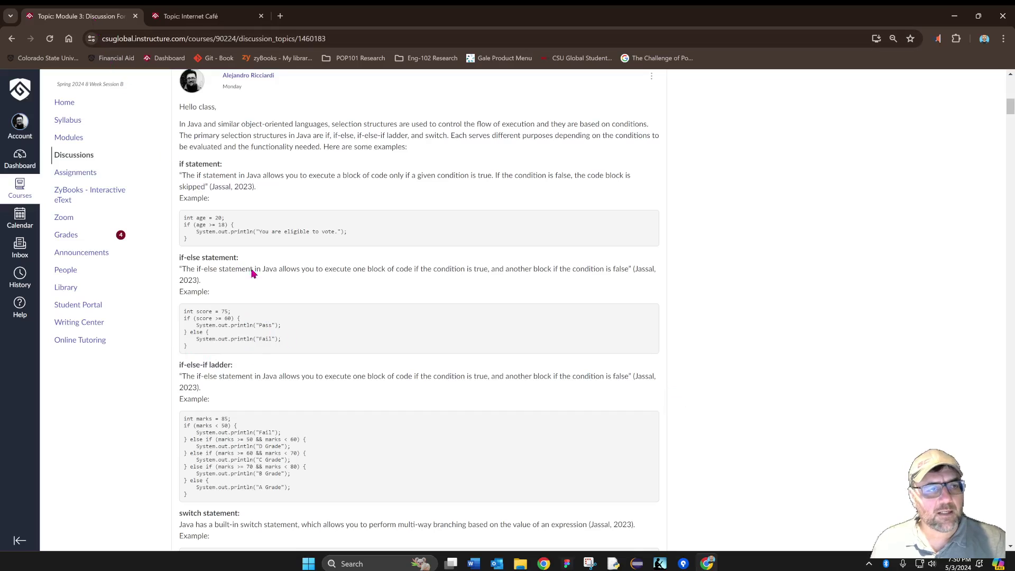
left_click(175, 17)
left_click(368, 330)
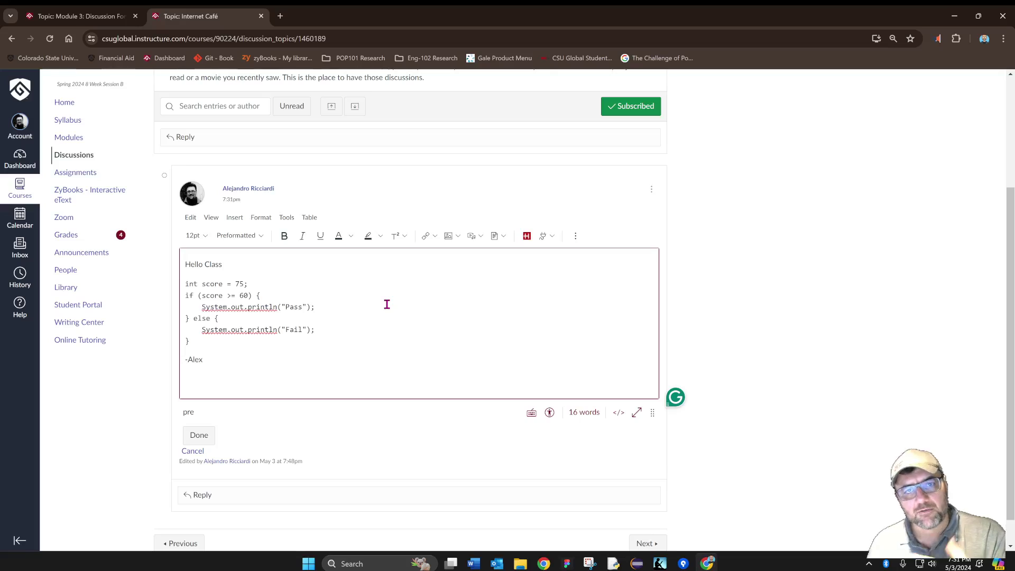
Step: Save the reply and highlight the if-else code in its grey preformatted box
left_click(198, 435)
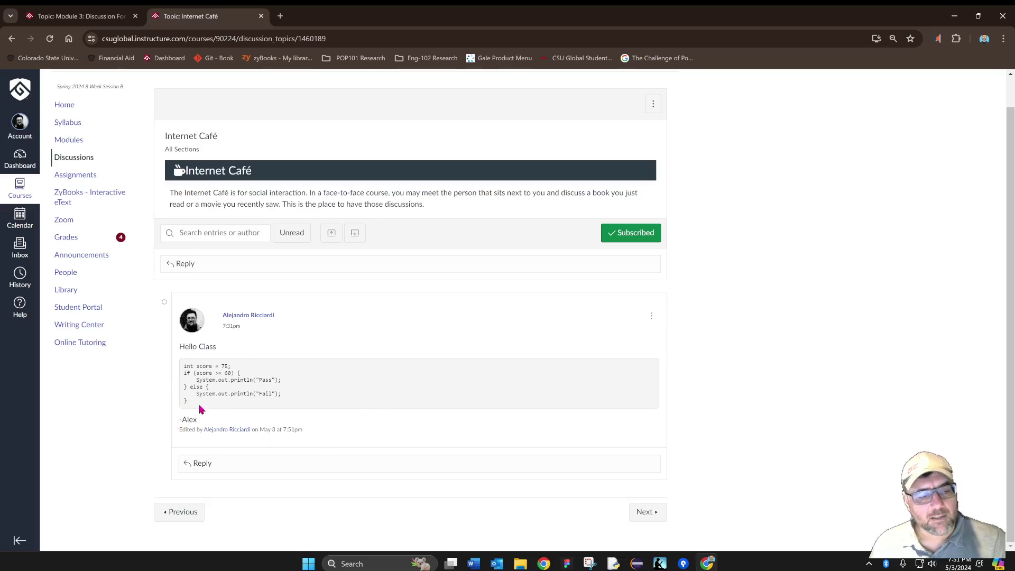
left_click_drag(195, 403, 161, 367)
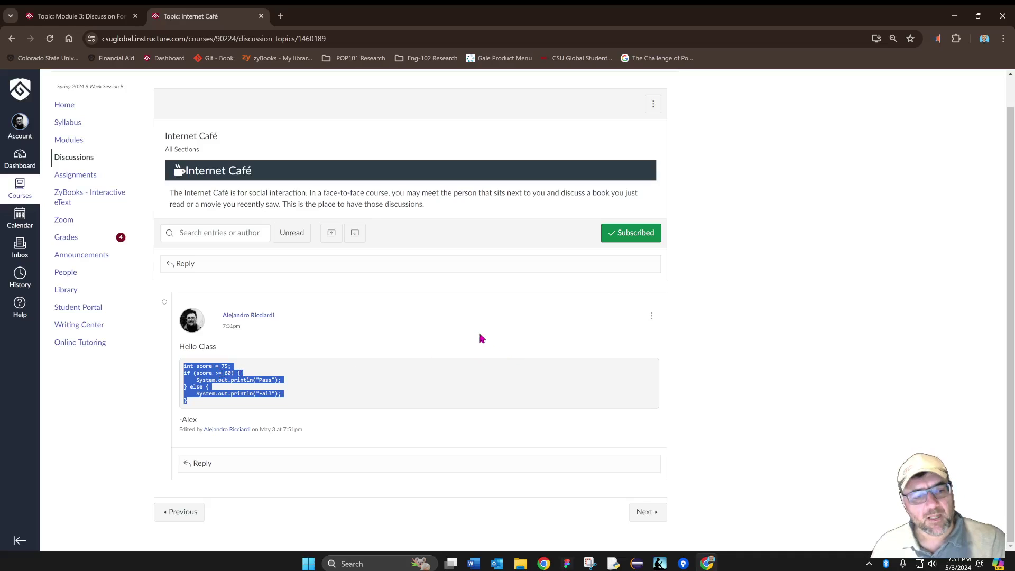
left_click(400, 420)
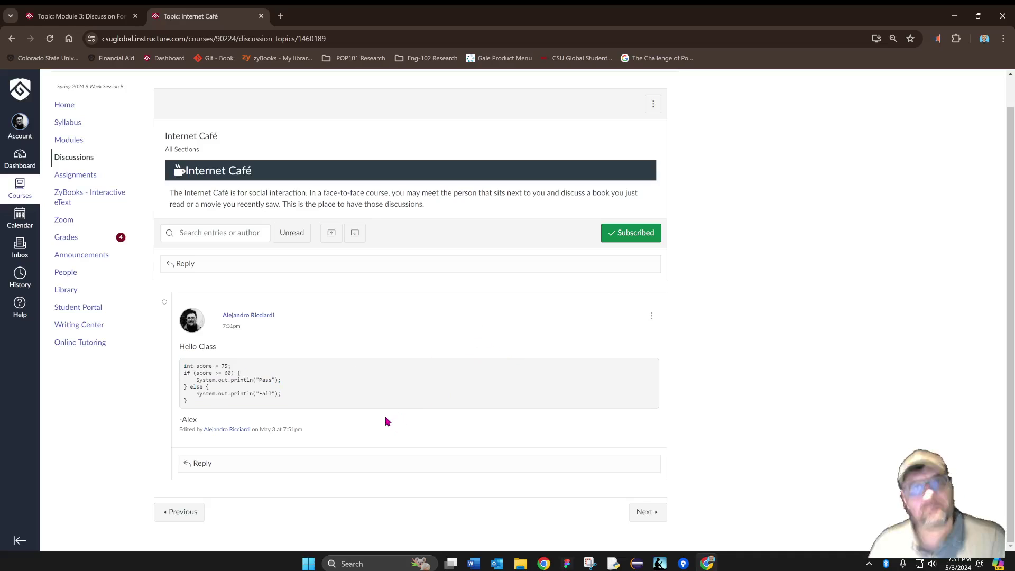